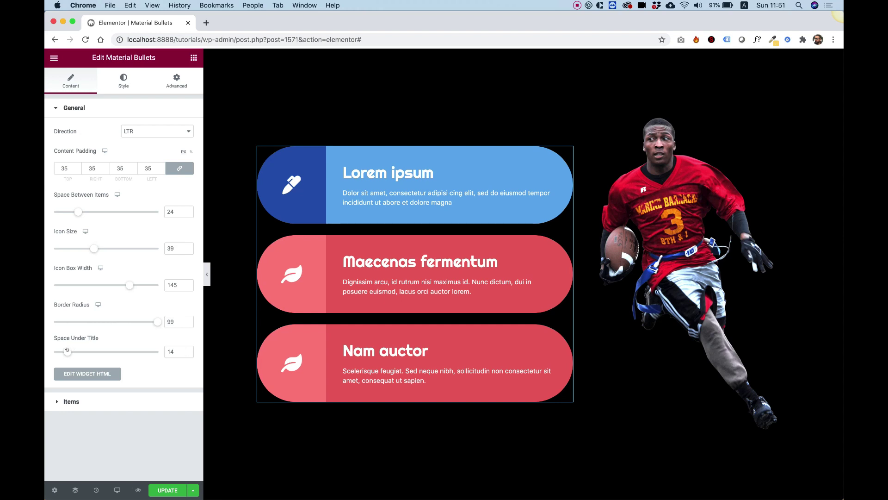
Clear the Material Bullets widget beside the football player and search widgets for 'ma'
{"action": "left_click_drag", "start_coordinate": [68, 351], "coordinate": [57, 352]}
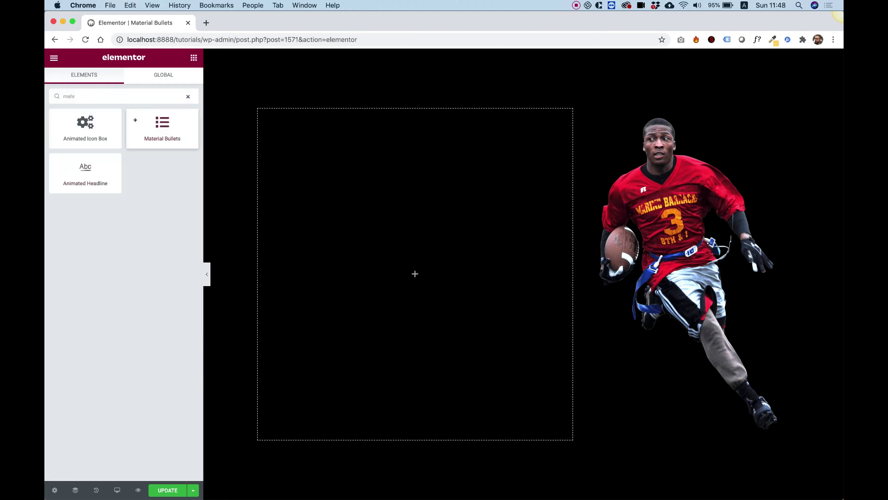
Place a Material Bullets widget with four placeholder items in the column beside the player
{"action": "left_click_drag", "start_coordinate": [163, 126], "coordinate": [372, 256]}
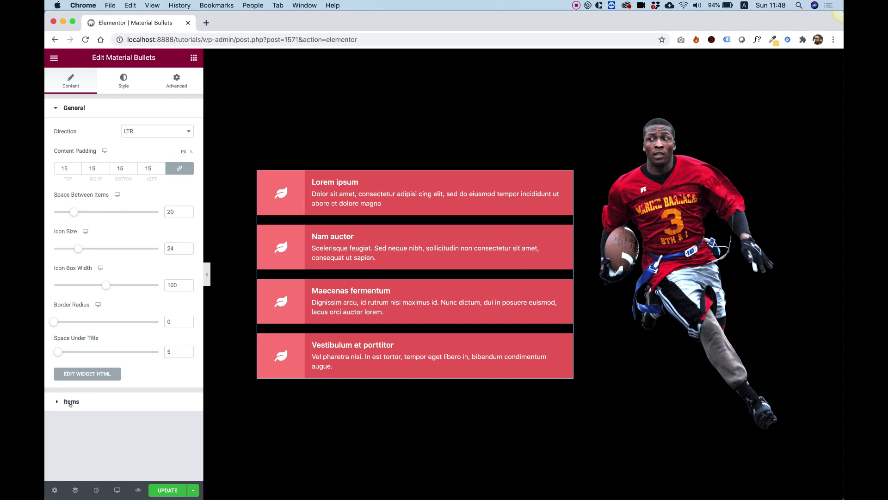
Delete the Vestibulum et porttitor item and move Nam auctor below Maecenas fermentum
{"action": "left_click", "coordinate": [69, 402]}
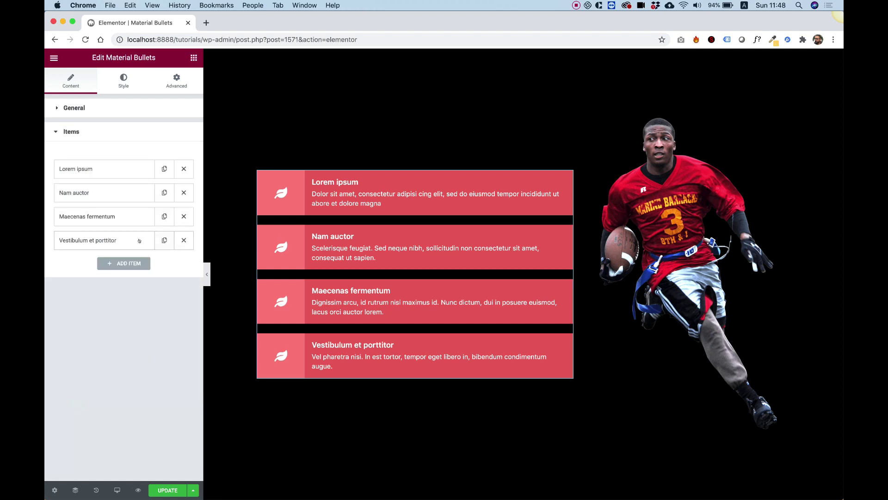
{"action": "left_click", "coordinate": [184, 240]}
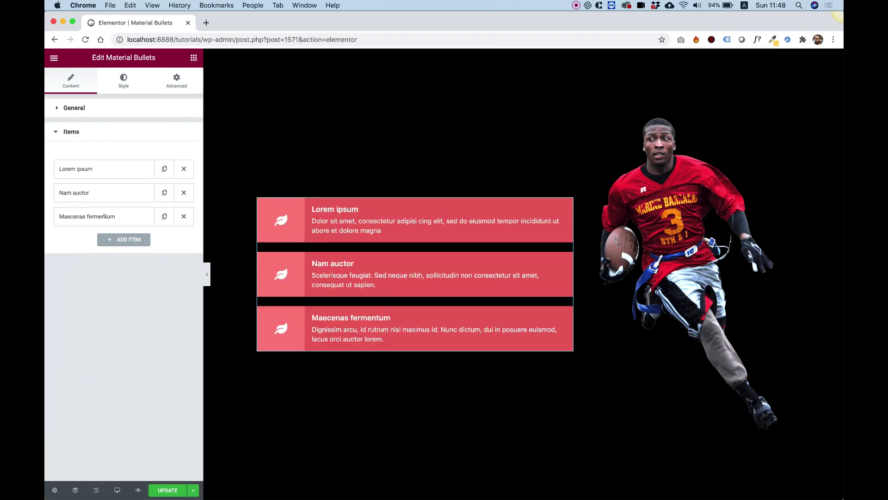
{"action": "left_click_drag", "start_coordinate": [147, 192], "coordinate": [139, 217]}
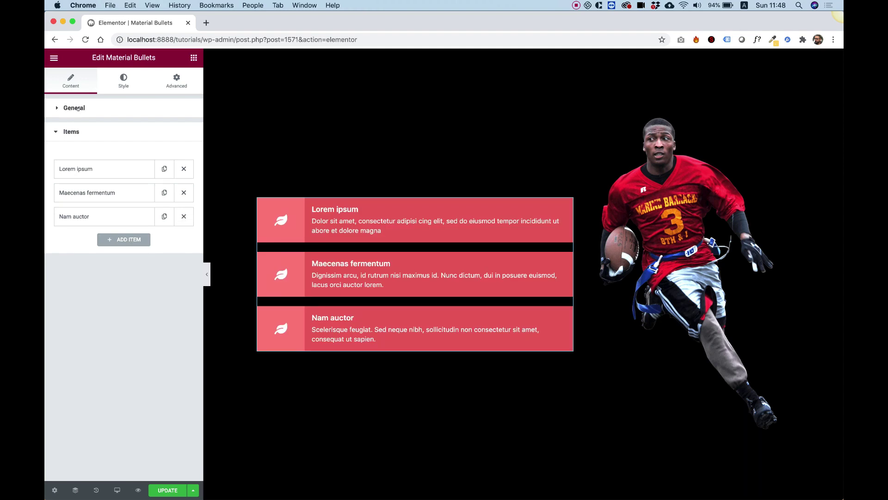
{"action": "left_click", "coordinate": [80, 109]}
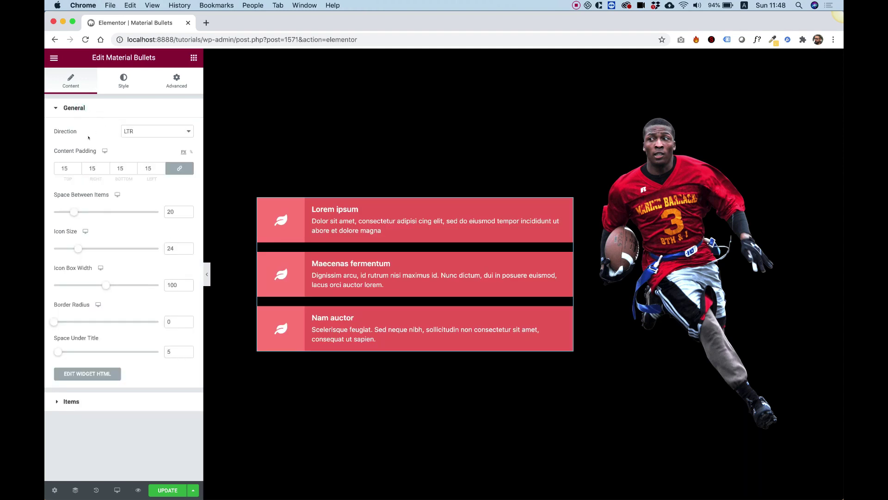
Try right-to-left direction for the bullet list, then revert it to left-to-right
{"action": "left_click", "coordinate": [130, 132]}
{"action": "left_click", "coordinate": [132, 137]}
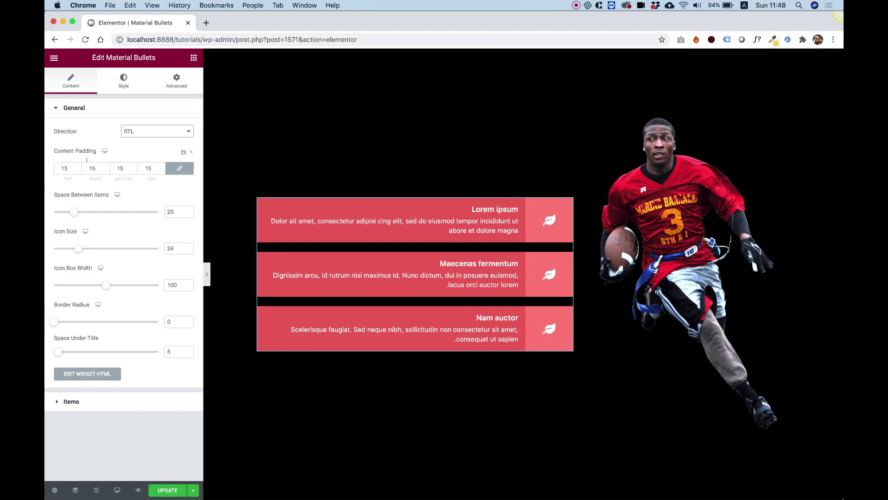
{"action": "left_click", "coordinate": [136, 132]}
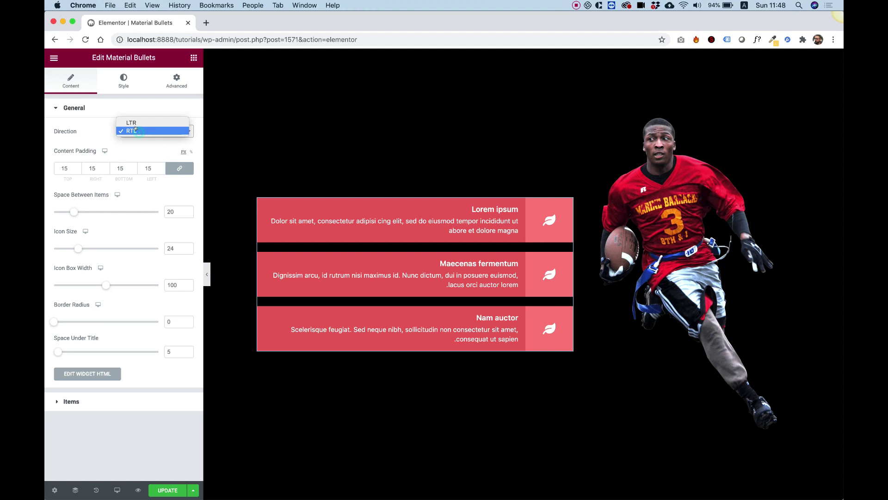
{"action": "left_click", "coordinate": [135, 124]}
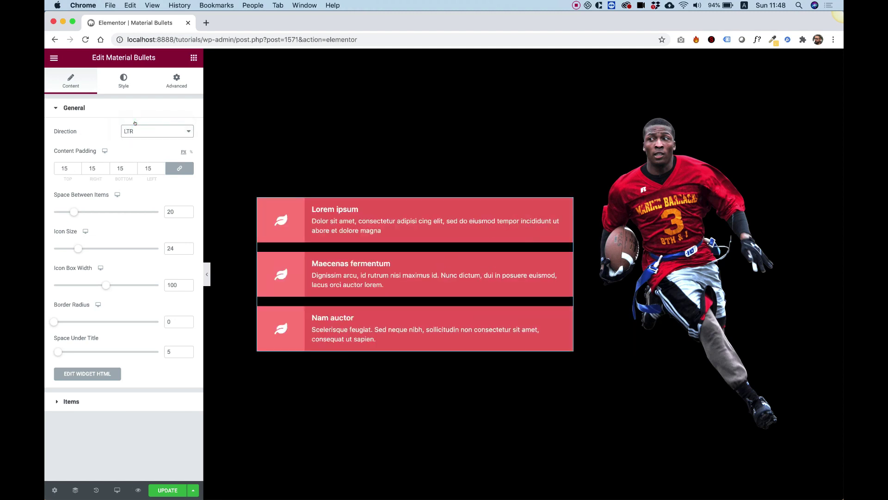
Set the bullet items' linked content padding to 35 px on all sides
{"action": "left_click", "coordinate": [67, 168]}
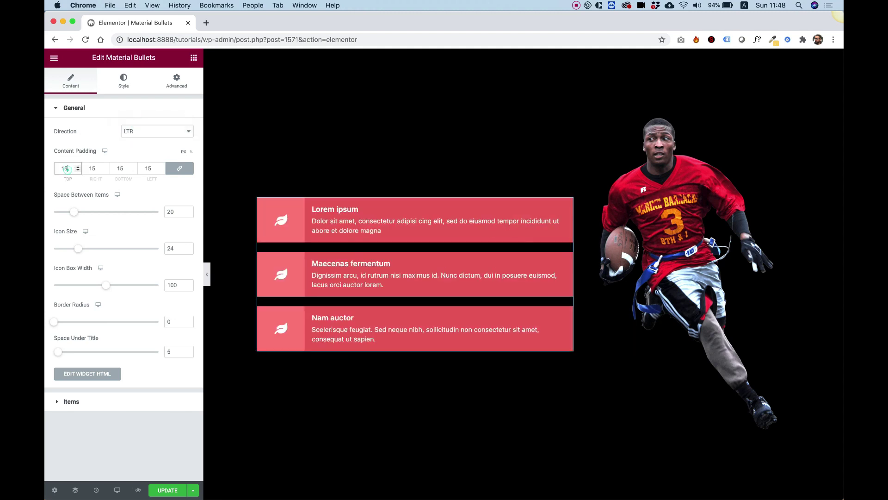
{"action": "type", "text": "23"}
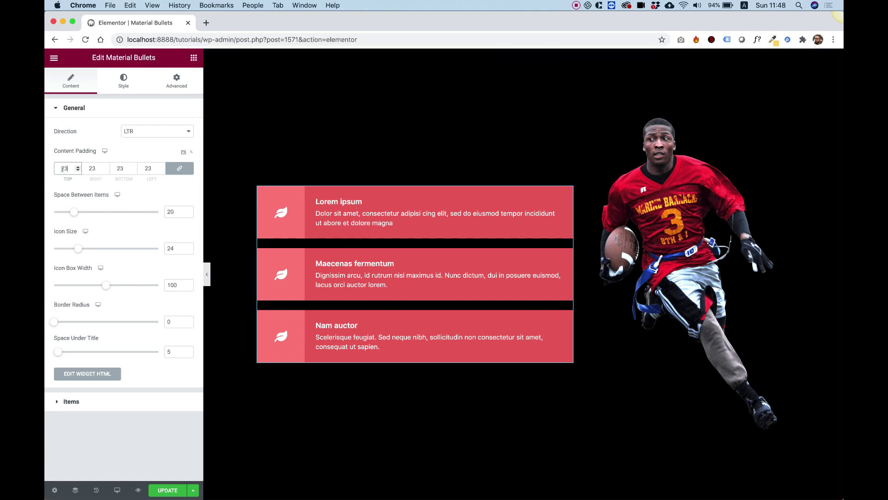
{"action": "key", "text": "Up"}
{"action": "key", "text": "Up"}
{"action": "key", "text": "Up"}
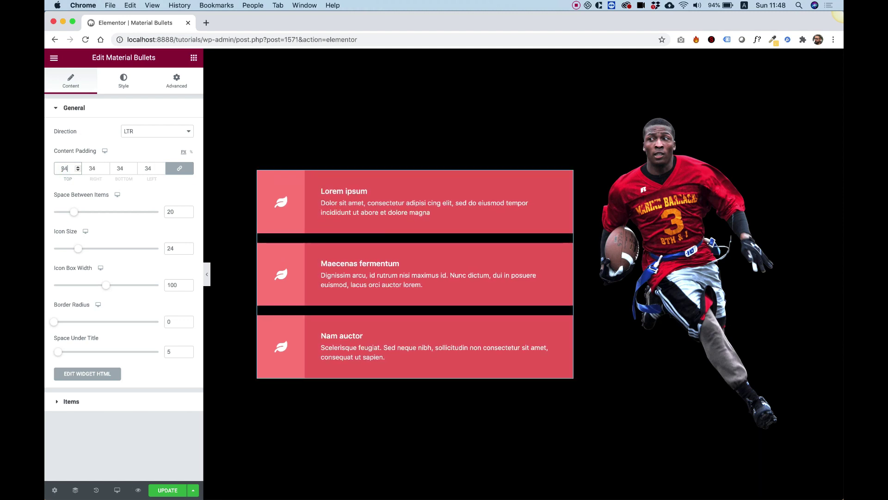
{"action": "key", "text": "Up"}
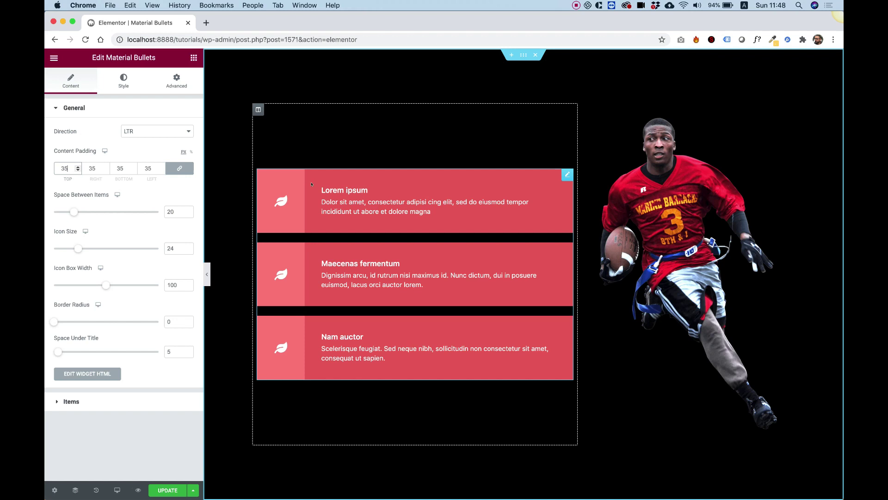
{"action": "key", "text": "Up"}
{"action": "key", "text": "Up"}
{"action": "key", "text": "Up"}
{"action": "key", "text": "Down"}
{"action": "key", "text": "Down"}
{"action": "key", "text": "Down"}
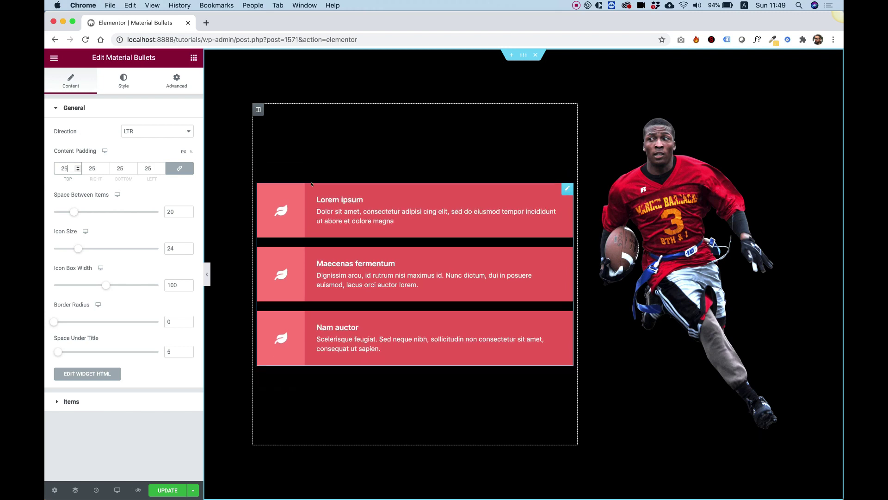
{"action": "key", "text": "Up"}
{"action": "key", "text": "Up"}
{"action": "key", "text": "Up"}
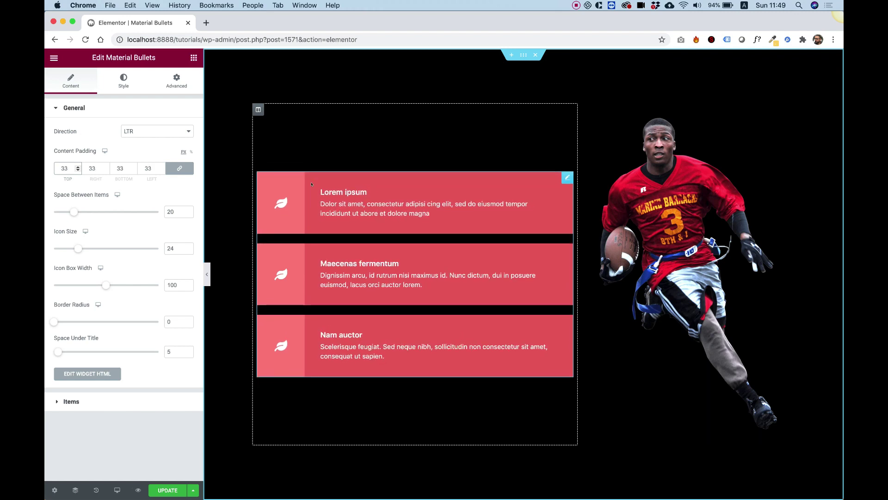
{"action": "key", "text": "Down"}
{"action": "key", "text": "Up"}
{"action": "key", "text": "Up"}
{"action": "key", "text": "Up"}
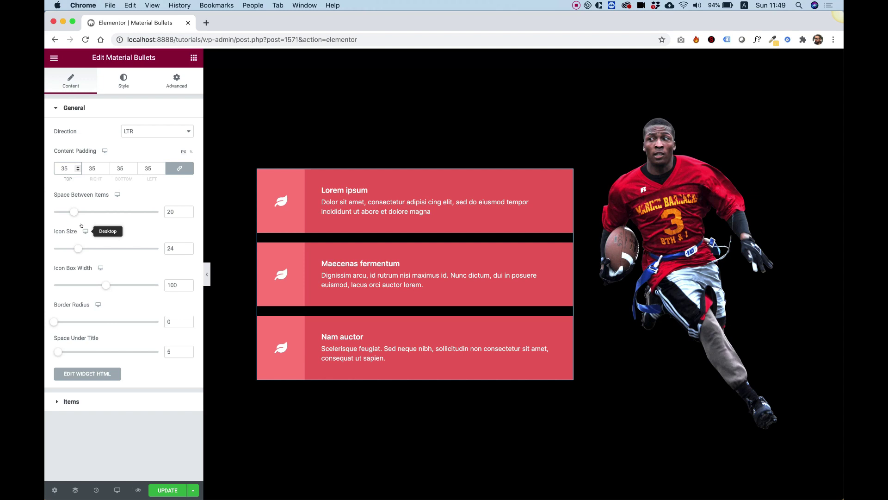
Tweak item spacing and icon size, and raise icon box width from 100 to 145
{"action": "mouse_move", "coordinate": [73, 211]}
{"action": "left_mouse_down"}
{"action": "mouse_move", "coordinate": [125, 211]}
{"action": "mouse_move", "coordinate": [50, 211]}
{"action": "left_mouse_up"}
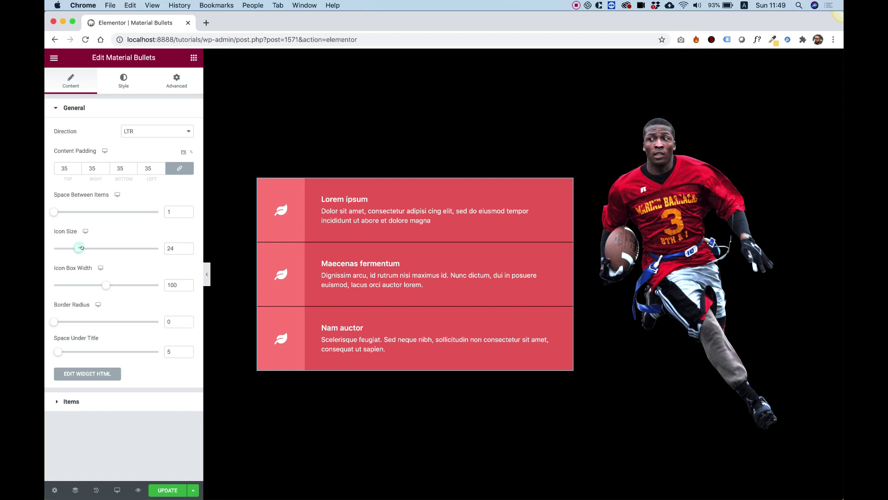
{"action": "left_click_drag", "start_coordinate": [78, 248], "coordinate": [93, 250]}
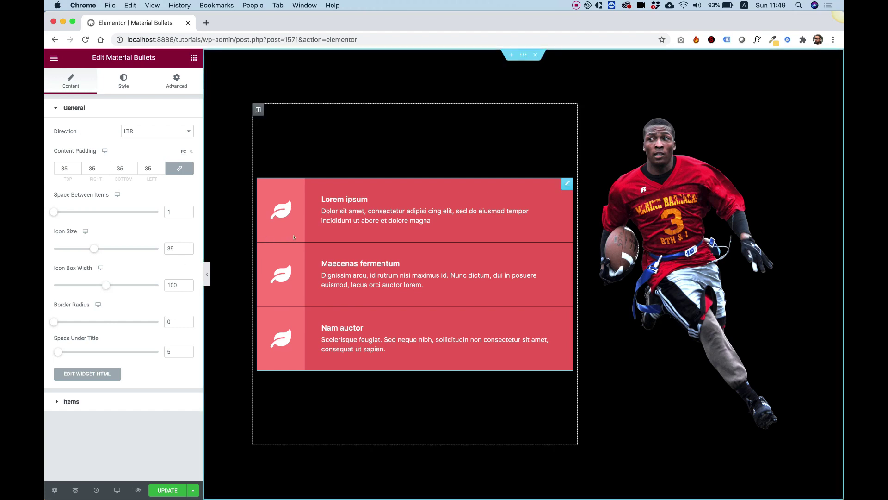
{"action": "mouse_move", "coordinate": [101, 284]}
{"action": "left_mouse_down"}
{"action": "mouse_move", "coordinate": [94, 285]}
{"action": "mouse_move", "coordinate": [123, 284]}
{"action": "left_mouse_up"}
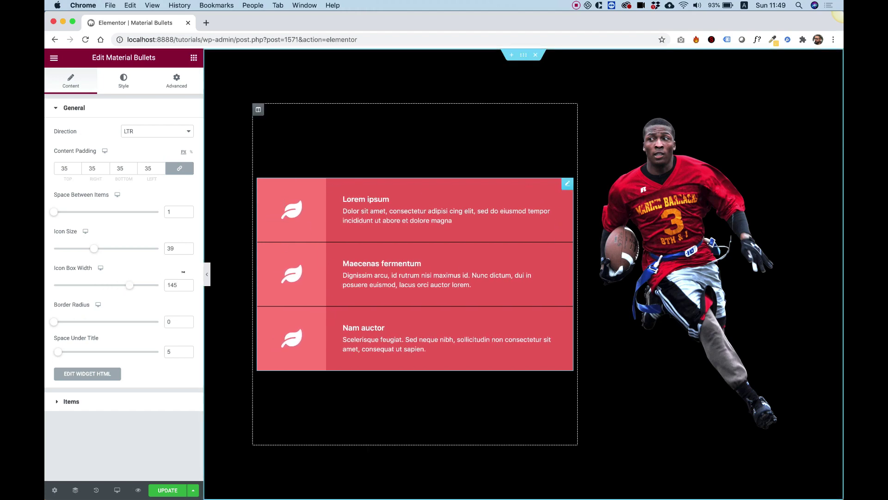
Set border radius to 99, space between items to 20, and space under title to 14
{"action": "left_click_drag", "start_coordinate": [56, 321], "coordinate": [157, 322]}
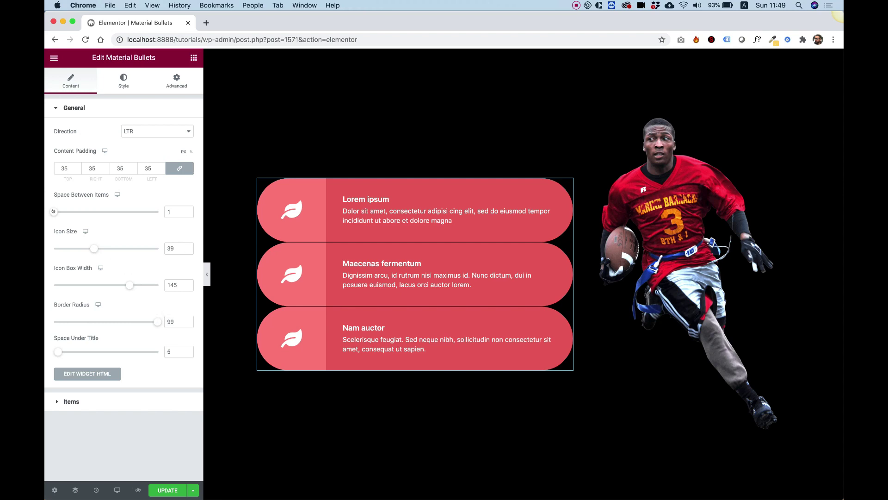
{"action": "left_click_drag", "start_coordinate": [55, 211], "coordinate": [74, 212]}
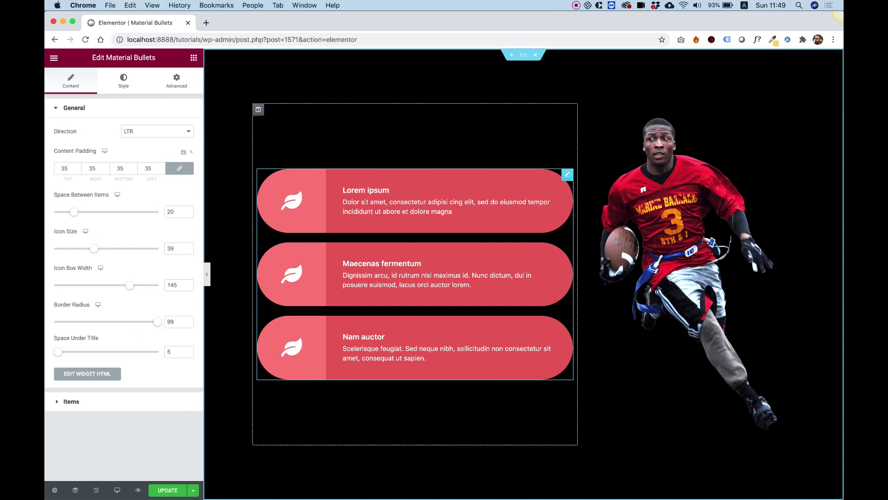
{"action": "left_click_drag", "start_coordinate": [58, 352], "coordinate": [66, 351]}
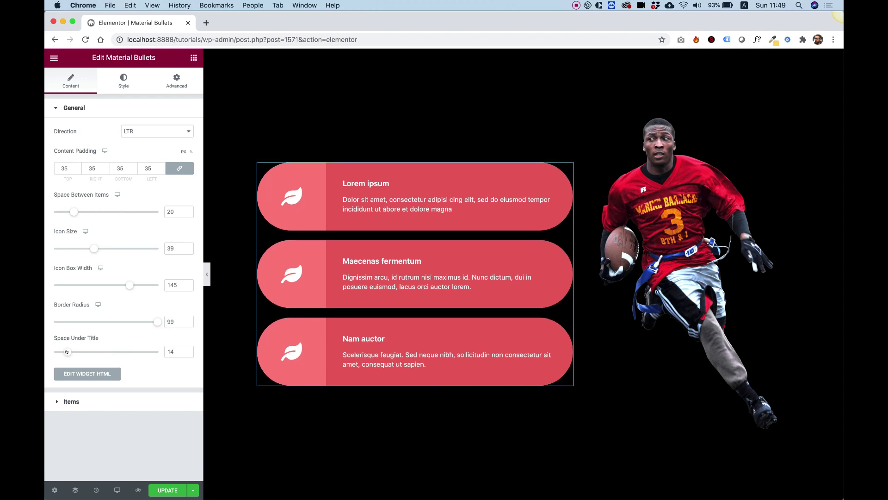
Replace the Lorem ipsum bullet's leaf icon with the Marker icon from the icon library
{"action": "left_click", "coordinate": [80, 402]}
{"action": "left_click", "coordinate": [76, 168]}
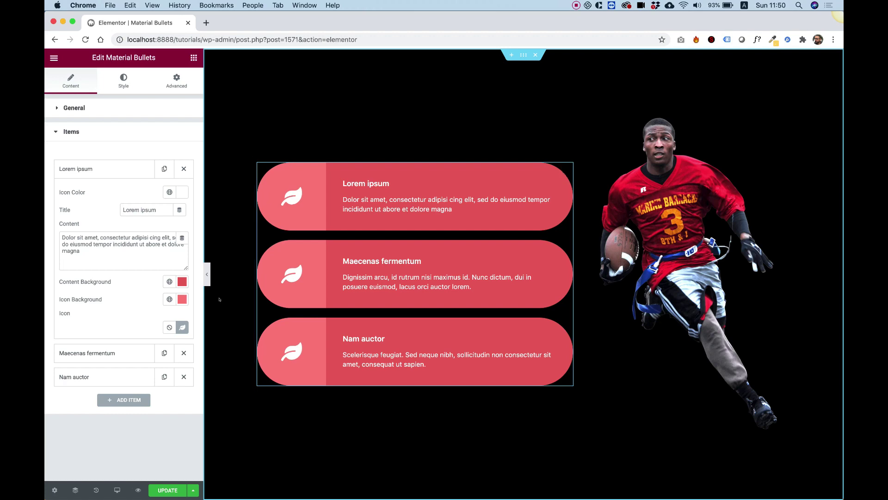
{"action": "left_click", "coordinate": [181, 327]}
{"action": "scroll", "coordinate": [495, 287], "scroll_direction": "down", "scroll_amount": 3}
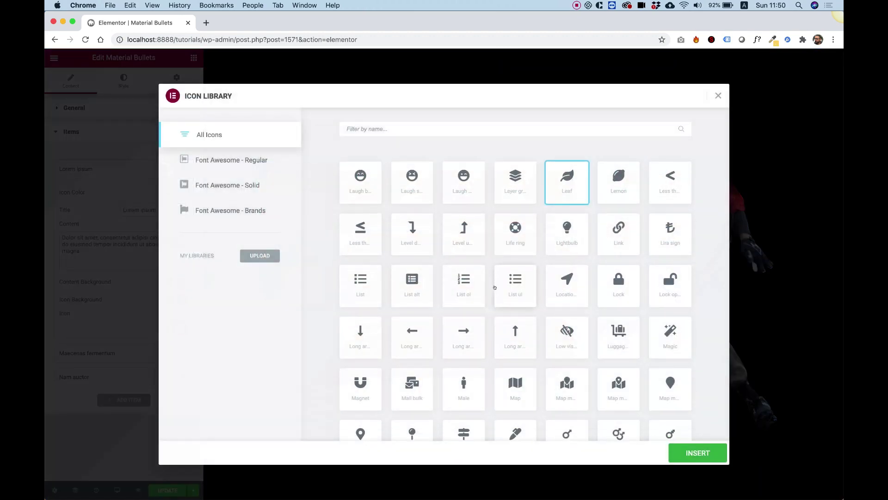
{"action": "scroll", "coordinate": [495, 288], "scroll_direction": "down", "scroll_amount": 3}
{"action": "scroll", "coordinate": [495, 287], "scroll_direction": "down", "scroll_amount": 2}
{"action": "left_click", "coordinate": [515, 278]}
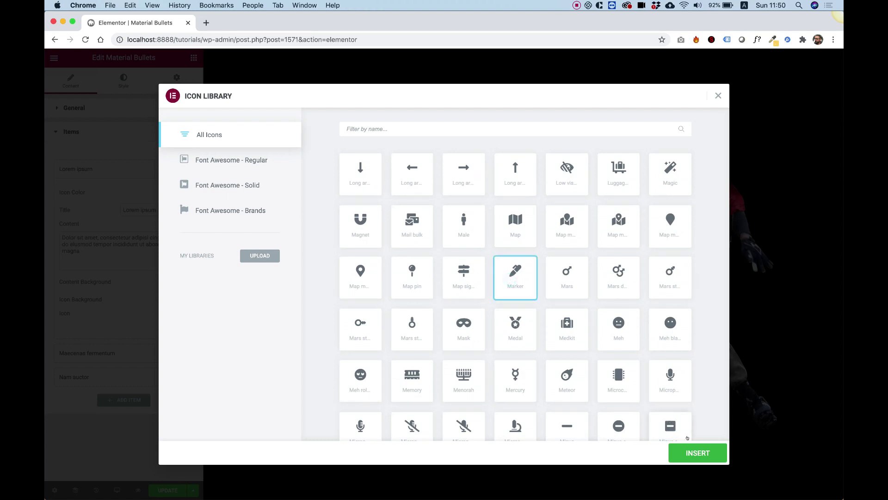
{"action": "left_click", "coordinate": [698, 453]}
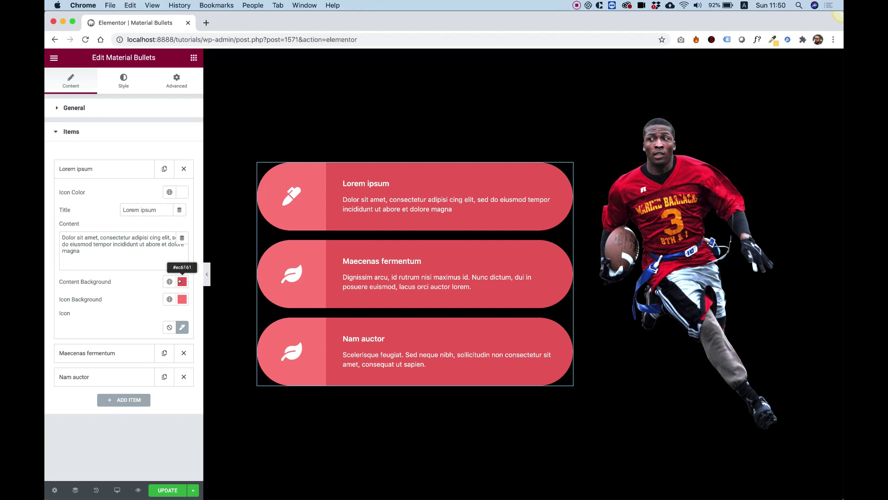
Give Lorem ipsum a #61ABEC content background and a #2354B0 icon background
{"action": "left_click", "coordinate": [182, 281]}
{"action": "left_click", "coordinate": [135, 404]}
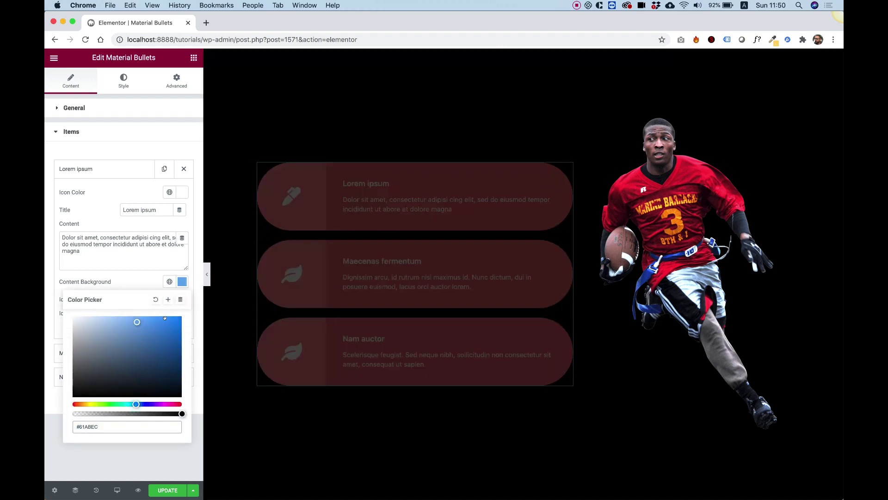
{"action": "left_click", "coordinate": [181, 299]}
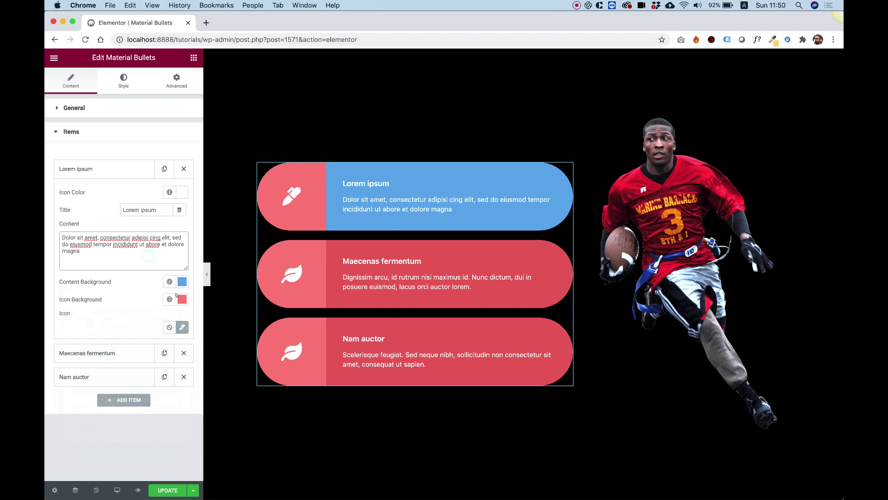
{"action": "left_click", "coordinate": [183, 299]}
{"action": "left_click", "coordinate": [137, 422]}
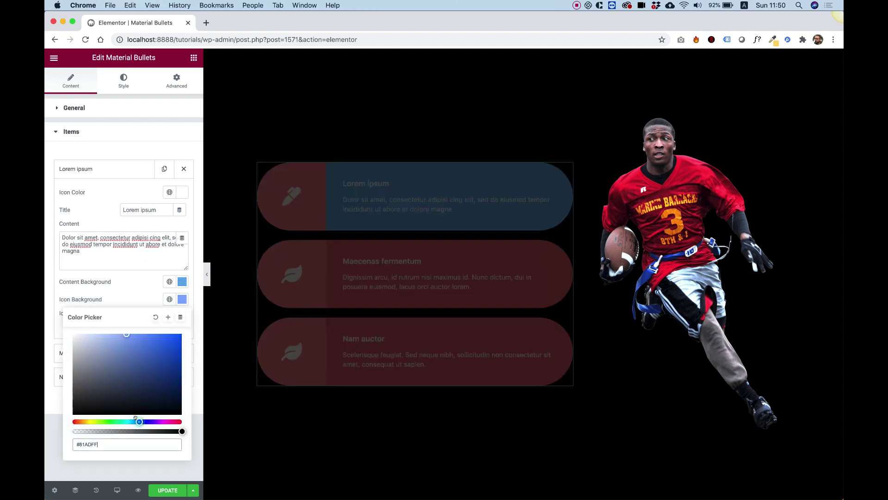
{"action": "left_click", "coordinate": [160, 358]}
{"action": "left_click", "coordinate": [131, 273]}
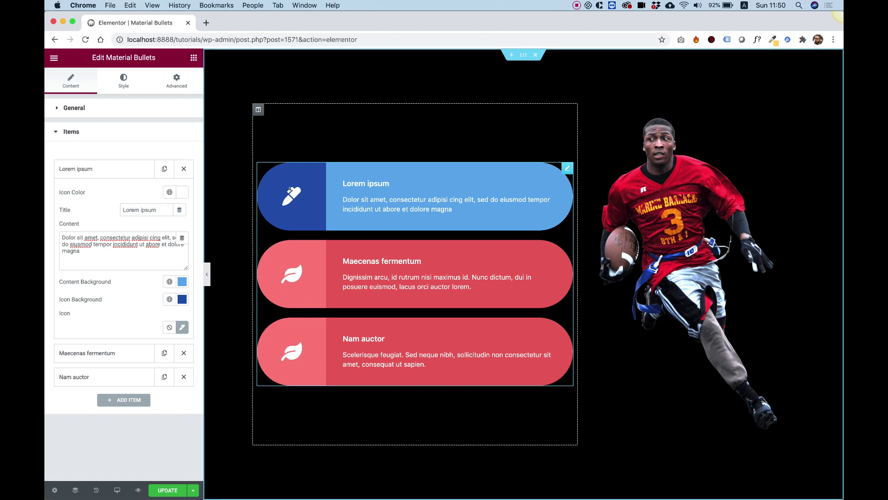
Switch on Enable Styles under Items > Title Styles and open the title Typography settings
{"action": "left_click", "coordinate": [124, 82]}
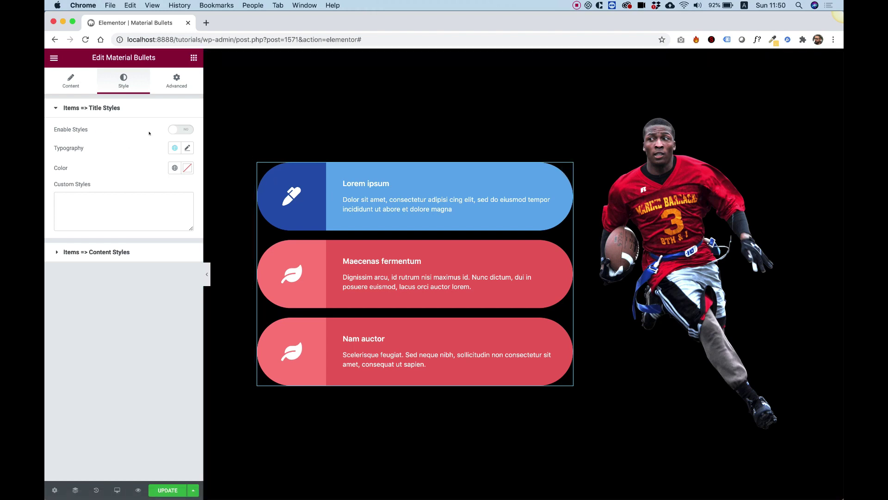
{"action": "left_click", "coordinate": [181, 129]}
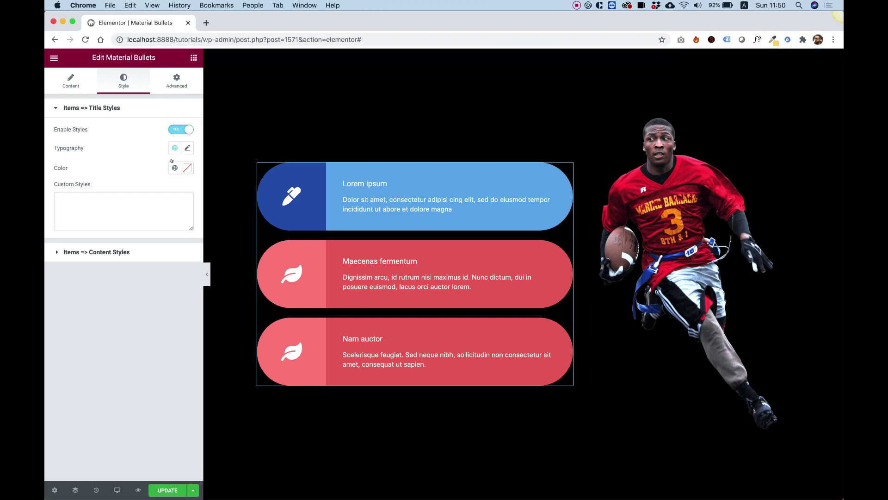
{"action": "left_click", "coordinate": [187, 148]}
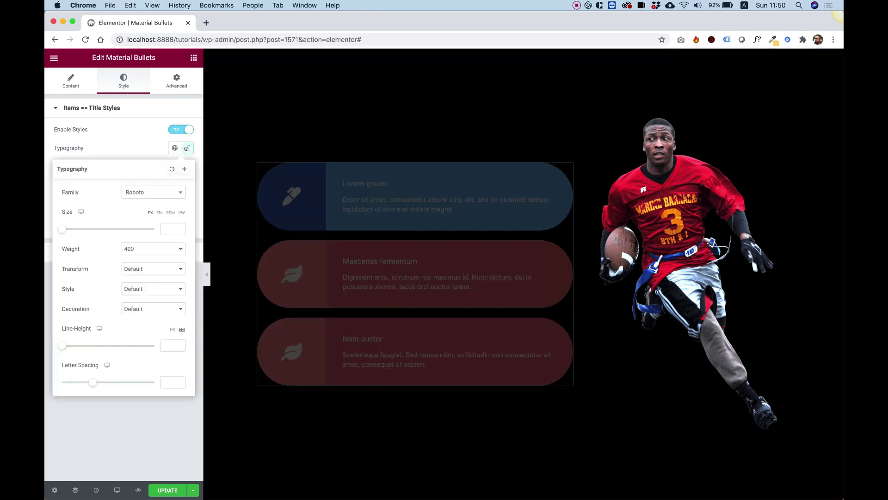
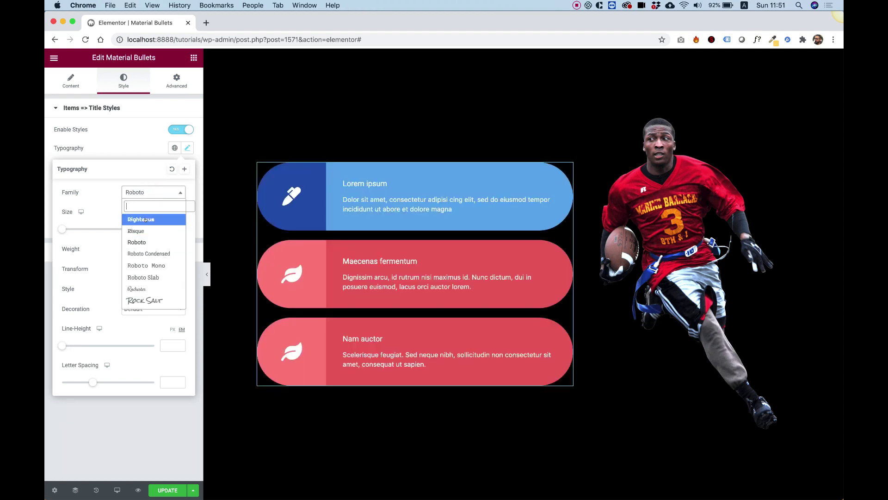
Set the bullet item title typography to the Righteous font at about 33px
{"action": "left_click", "coordinate": [141, 219]}
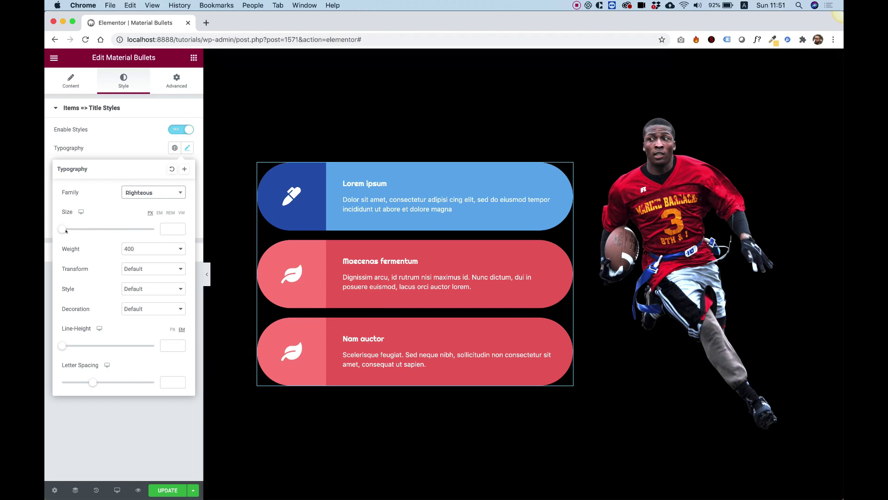
{"action": "left_click_drag", "start_coordinate": [65, 229], "coordinate": [74, 229]}
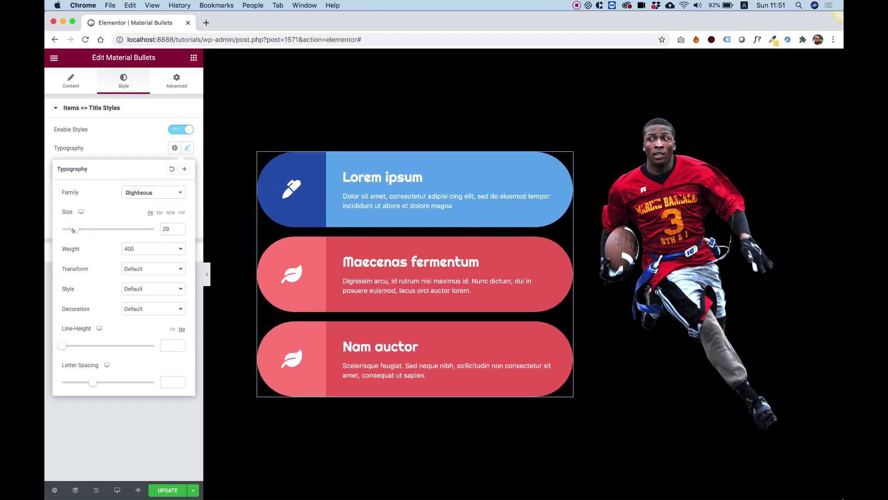
{"action": "left_click", "coordinate": [109, 417]}
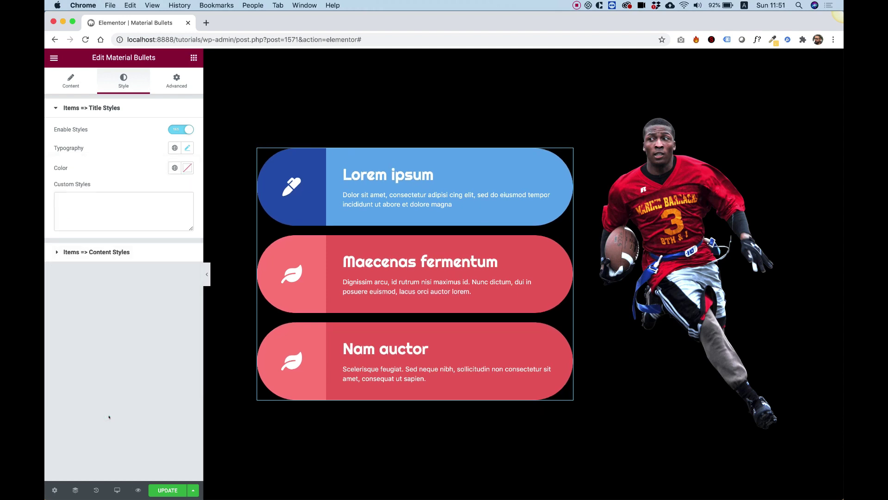